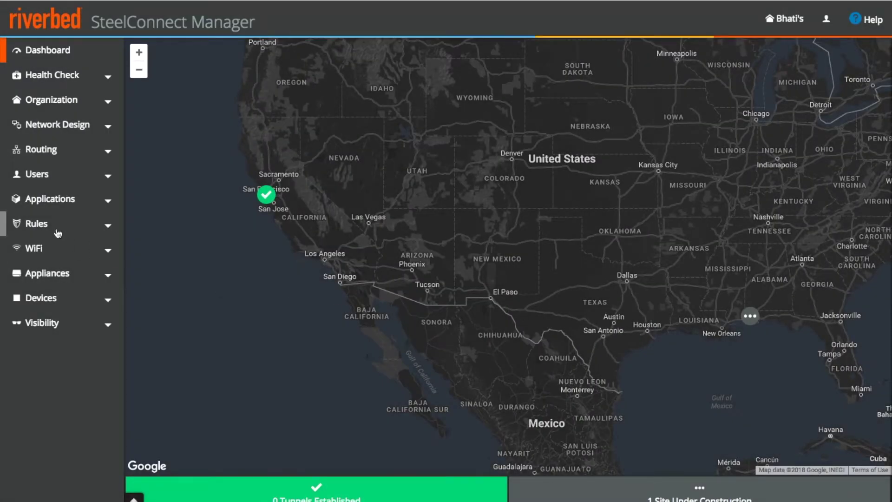
# Show the Outbound / Internal rules, highlight both default rules, and start a new rule.
pyautogui.click(34, 225)
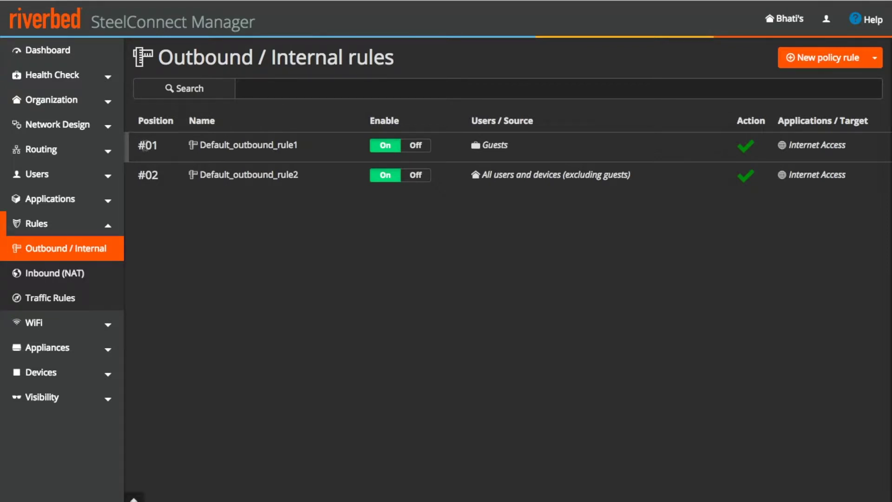
pyautogui.moveTo(145, 148); pyautogui.dragTo(509, 153)
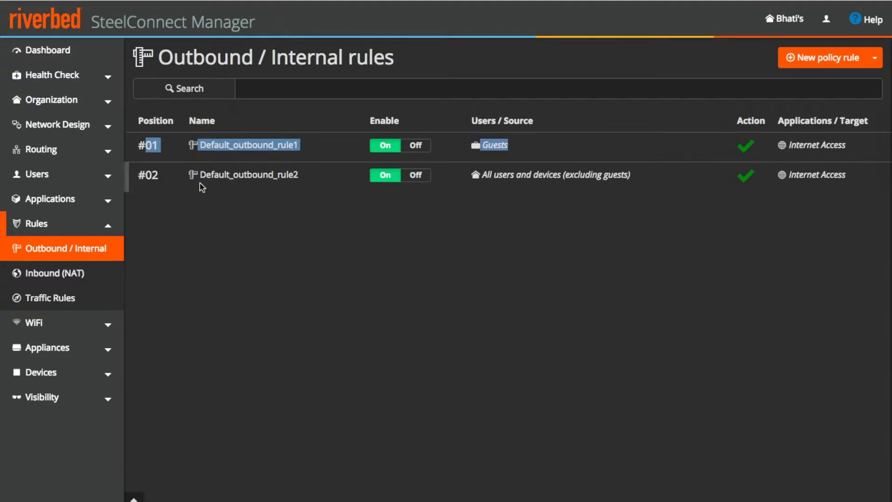
pyautogui.moveTo(166, 178); pyautogui.dragTo(579, 190)
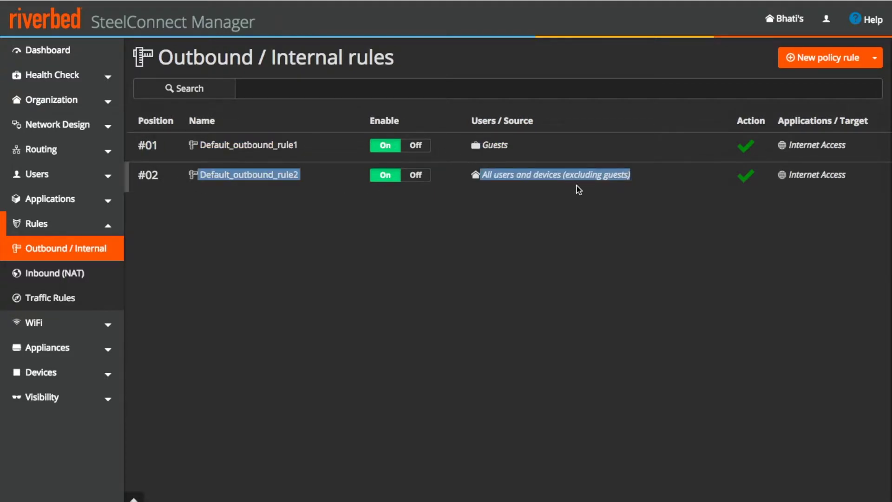
pyautogui.click(551, 213)
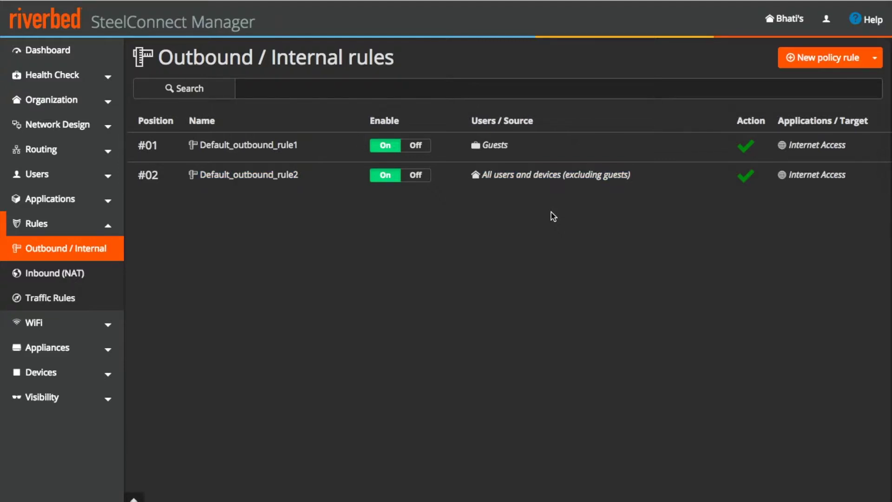
pyautogui.click(803, 57)
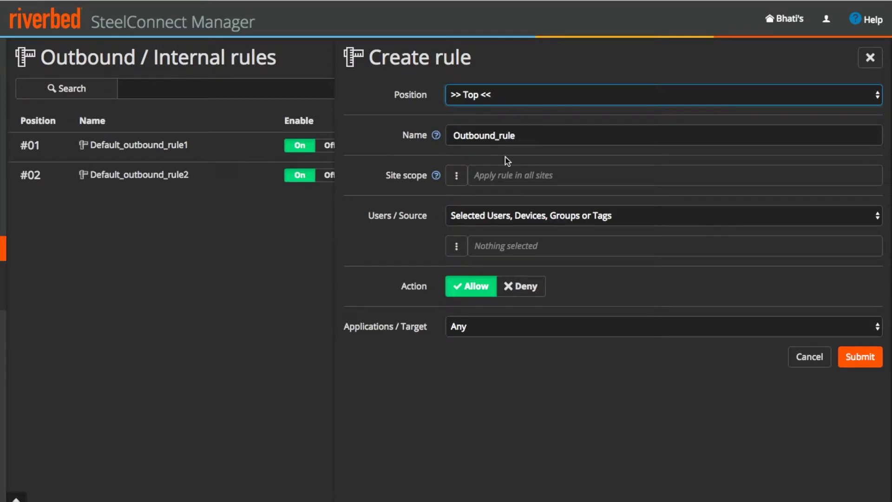
# Submit Outbound_rule with all sites, no source, Allow action and Any target, then open it.
pyautogui.click(456, 176)
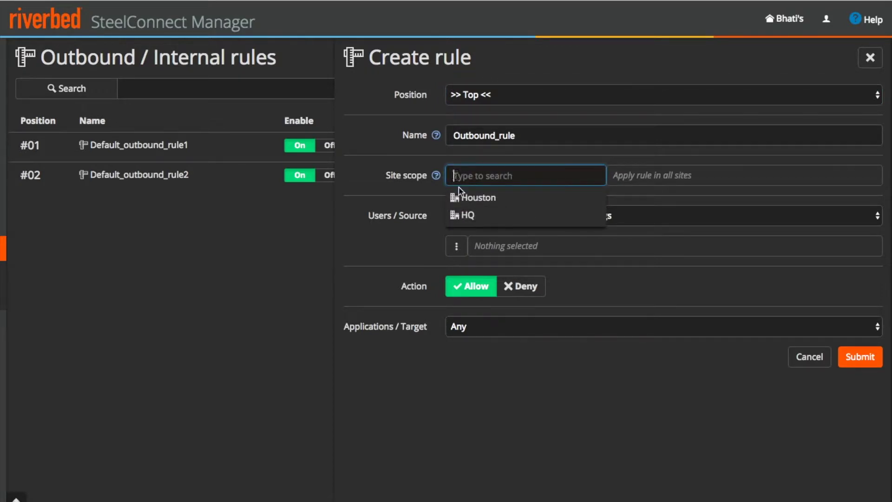
pyautogui.click(395, 239)
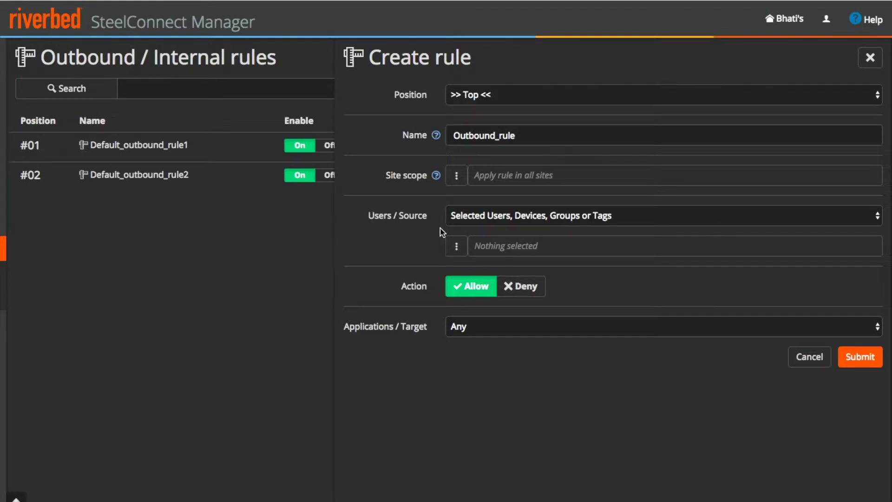
pyautogui.click(465, 218)
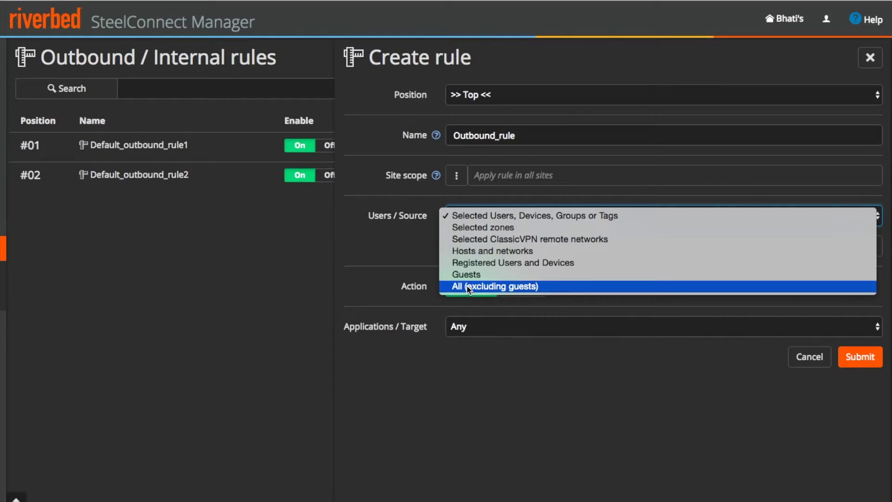
pyautogui.click(409, 254)
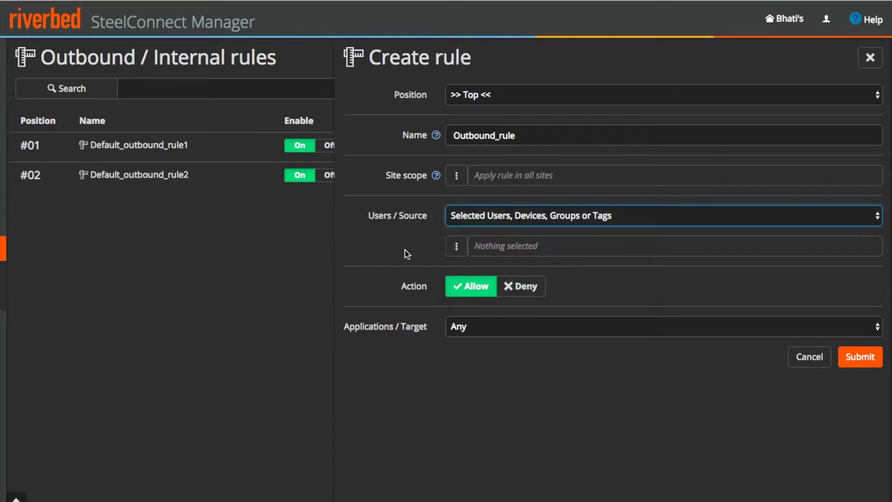
pyautogui.click(500, 291)
pyautogui.click(479, 288)
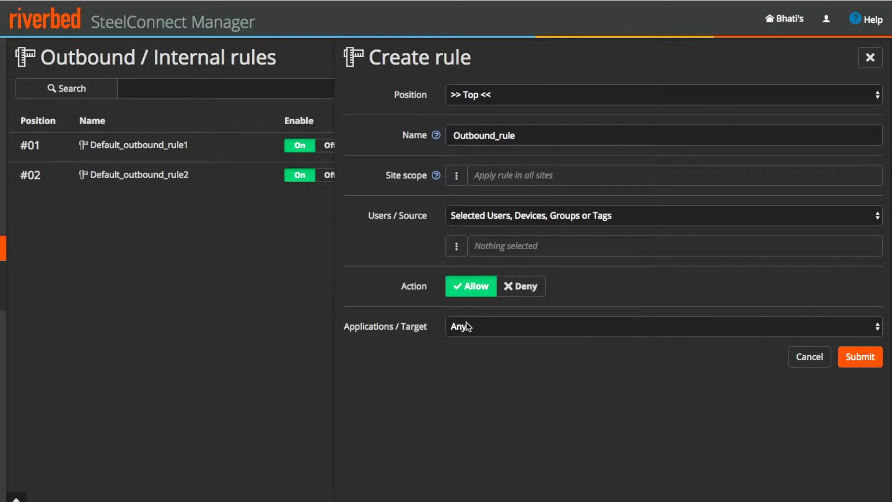
pyautogui.click(466, 327)
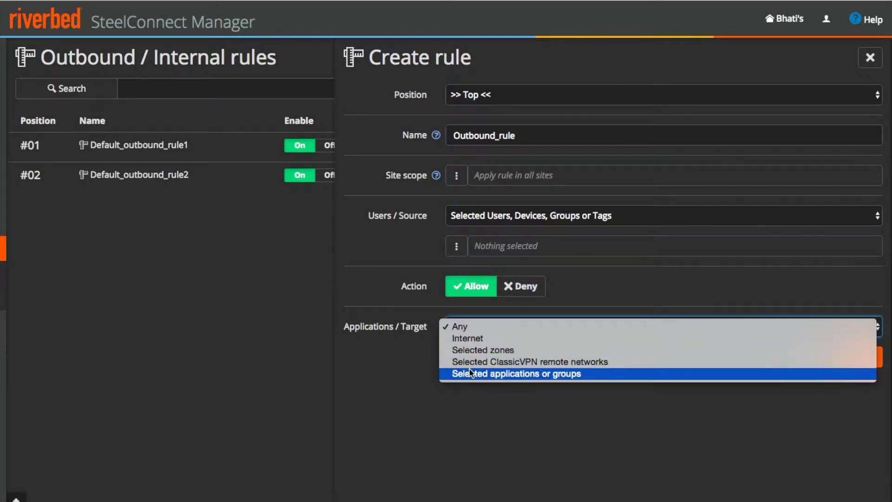
pyautogui.click(522, 408)
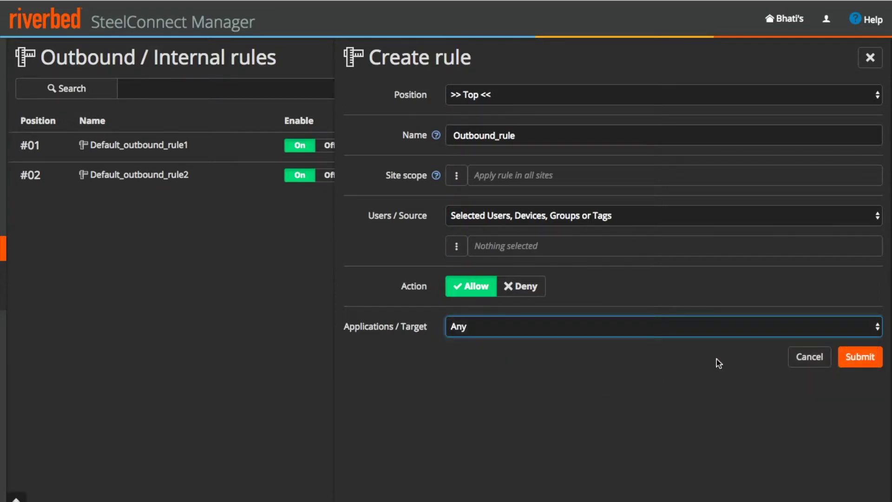
pyautogui.click(843, 357)
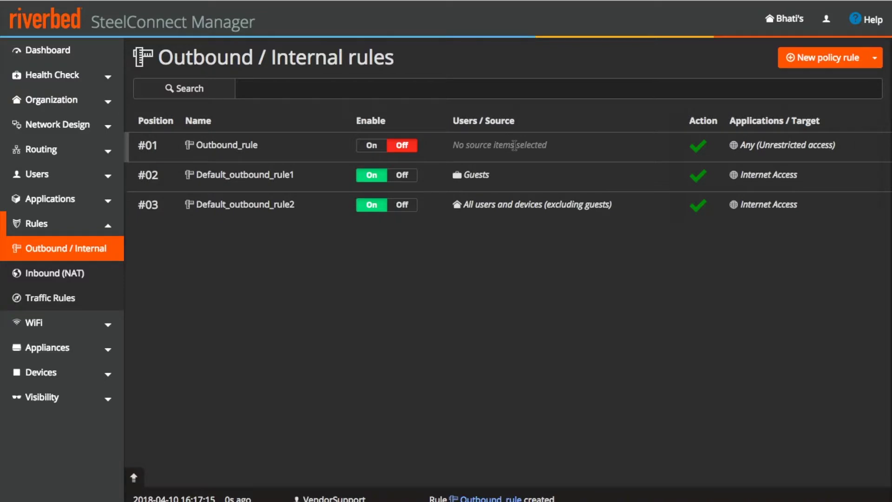
pyautogui.click(514, 146)
# Delete Outbound_rule and move on to the Inbound (NAT) rules page.
pyautogui.click(818, 57)
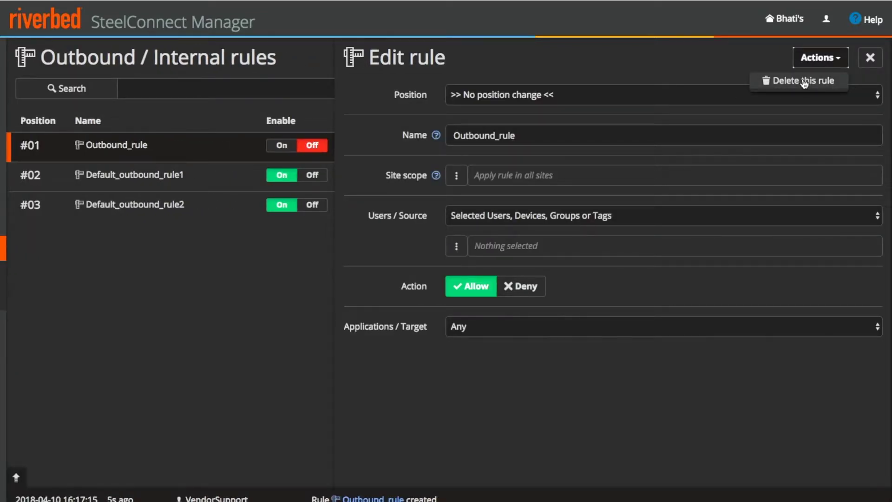
pyautogui.click(804, 81)
pyautogui.click(706, 102)
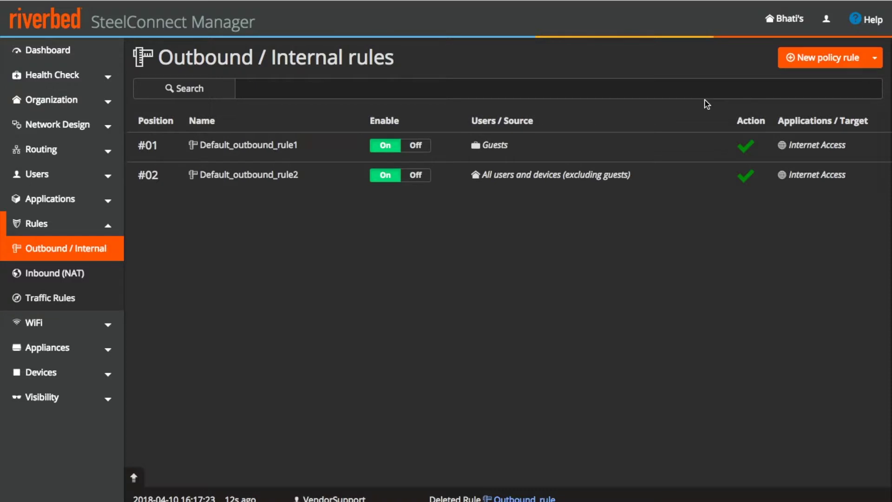
pyautogui.click(53, 273)
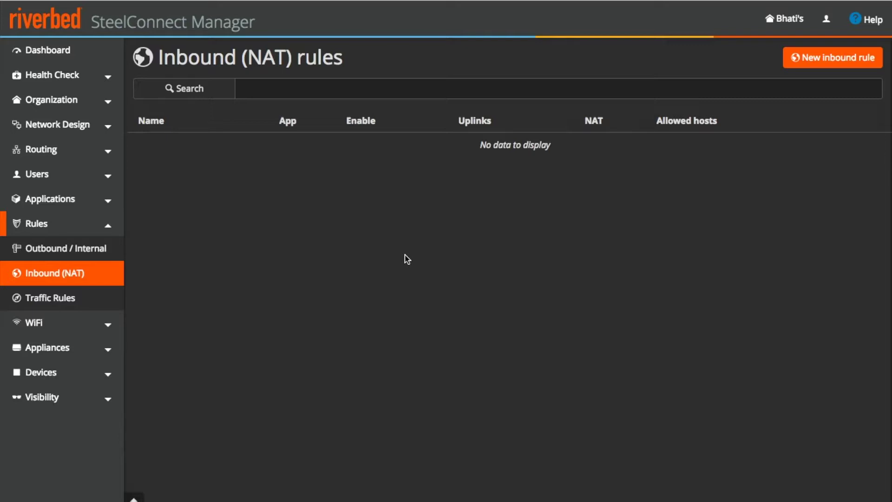
# Start a new inbound rule and rename it Rule 1.
pyautogui.click(817, 63)
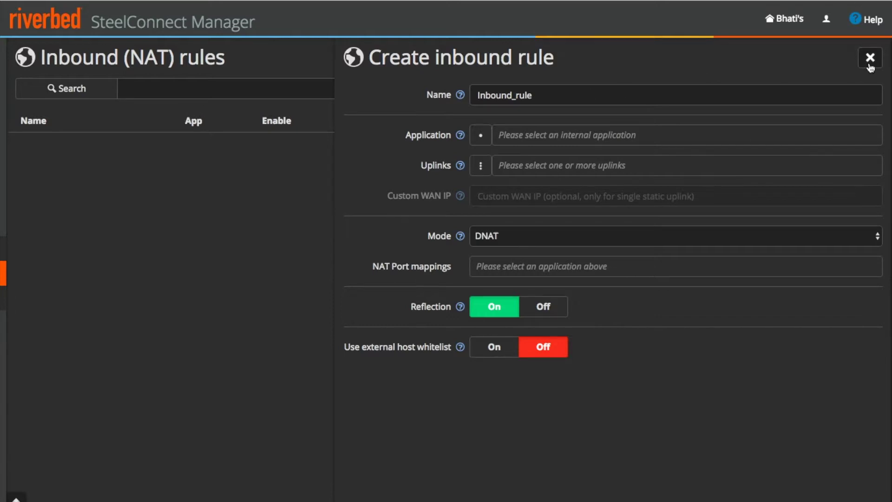
pyautogui.moveTo(539, 97); pyautogui.dragTo(381, 101)
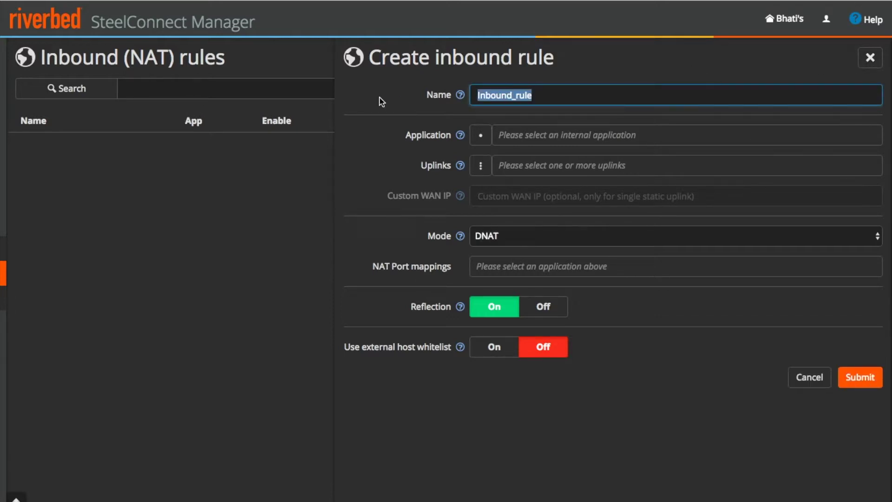
pyautogui.write('Rule 1')
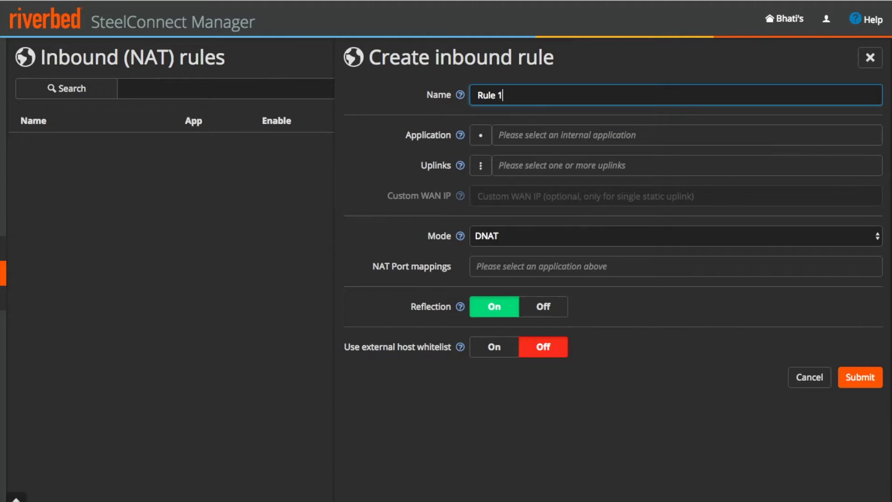
# Choose application Test_Application_for_Inbound_NAT and add the Houston uplink.
pyautogui.click(481, 136)
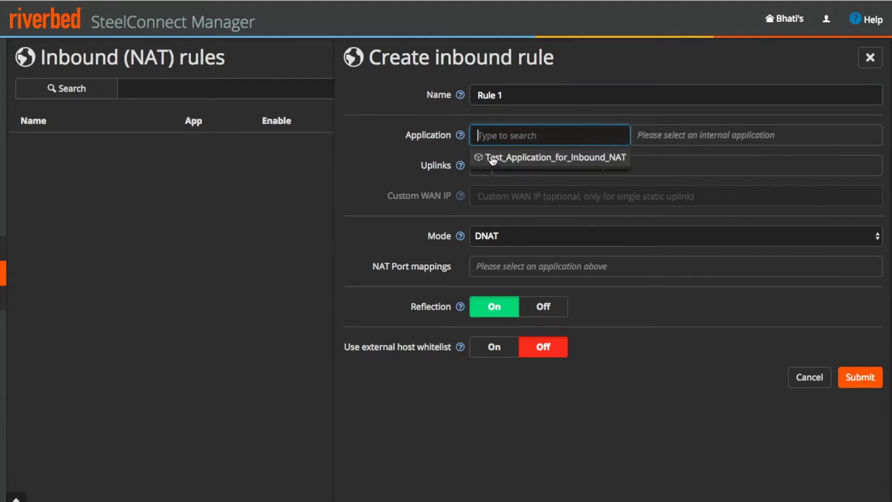
pyautogui.click(522, 160)
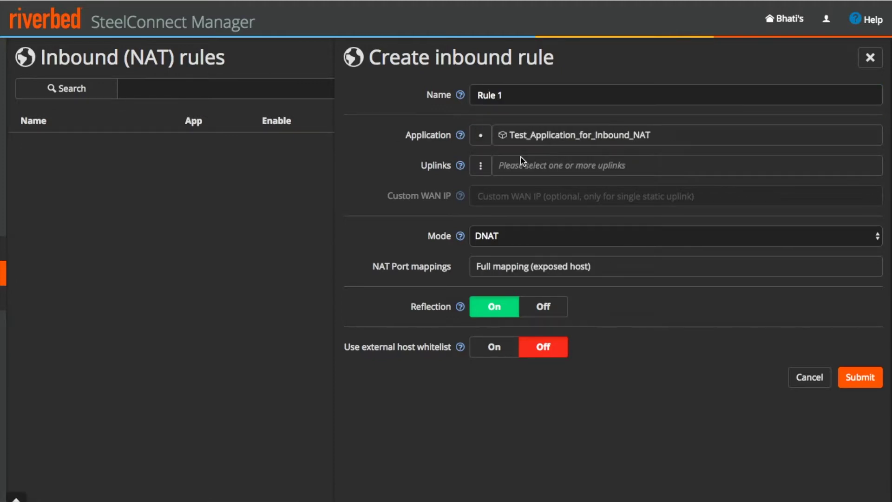
pyautogui.click(480, 169)
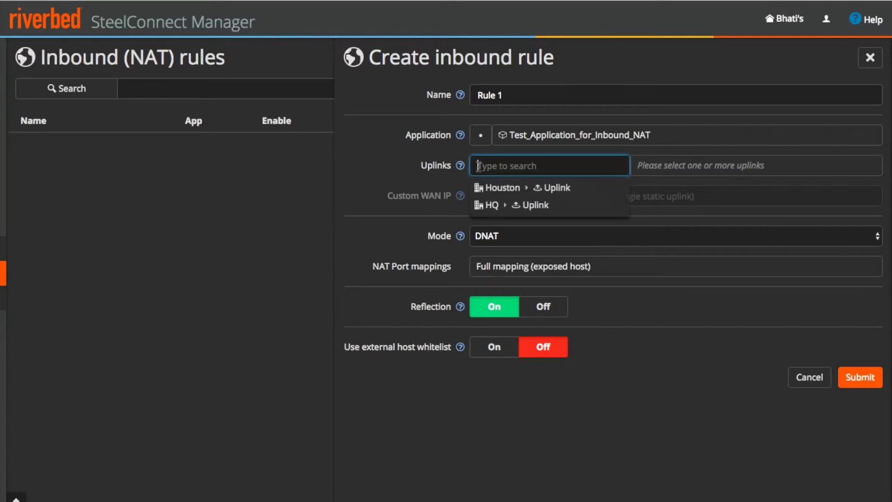
pyautogui.click(497, 188)
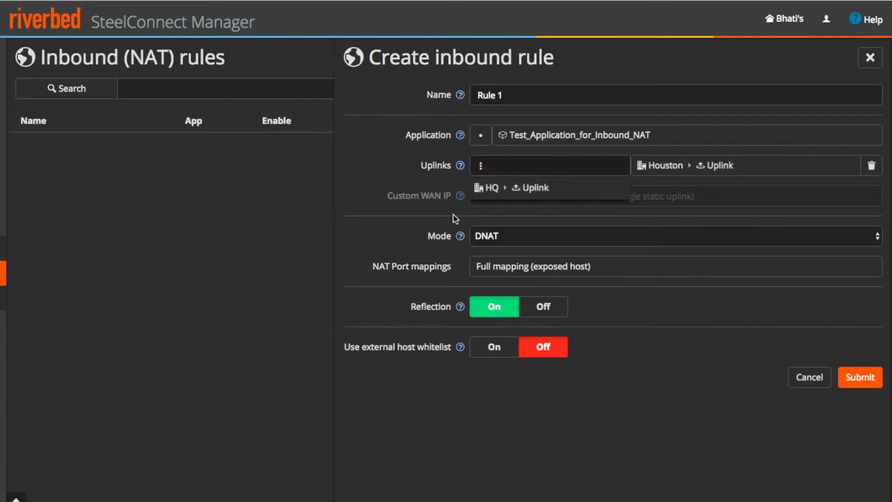
pyautogui.click(488, 236)
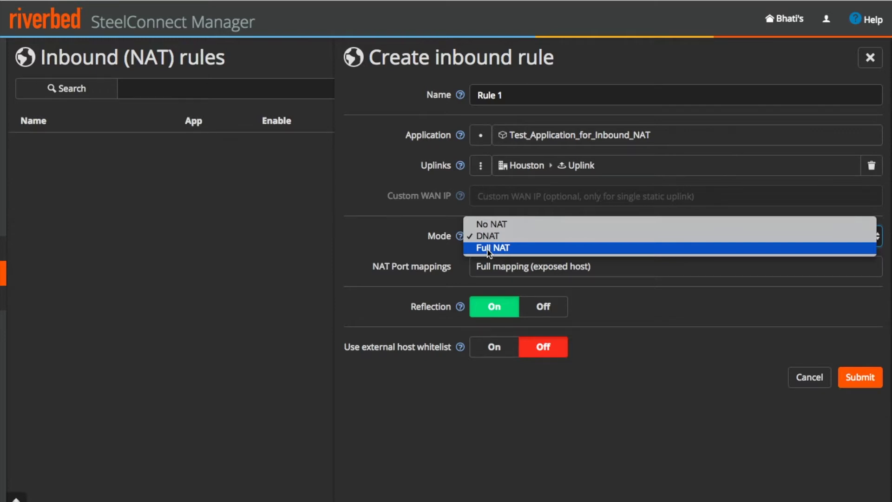
# Keep DNAT mode and leave reflection on after reading its explanation.
pyautogui.click(399, 254)
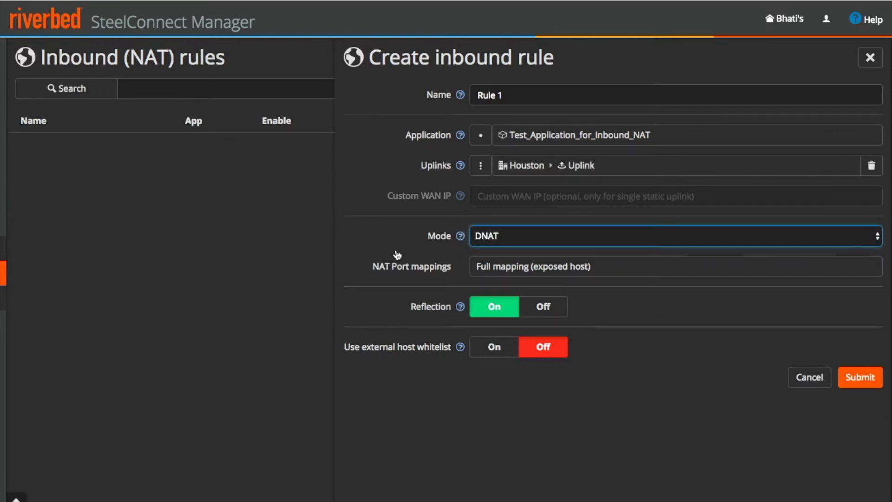
pyautogui.click(460, 310)
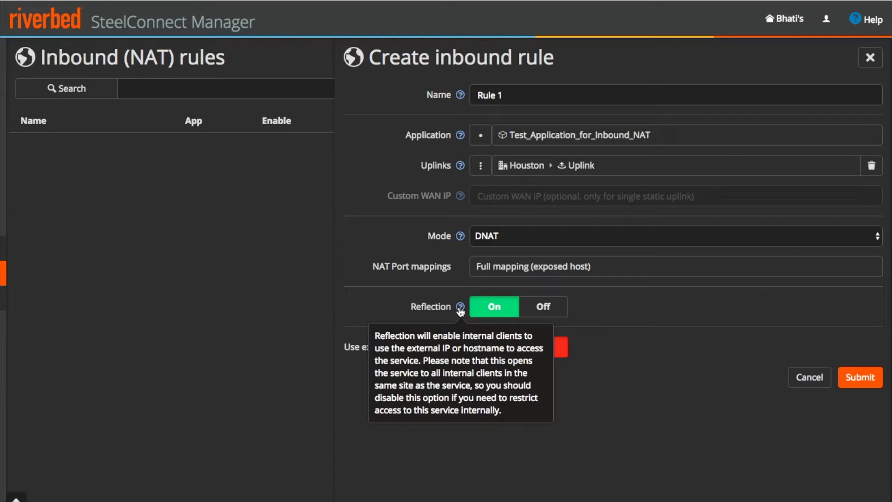
pyautogui.click(535, 317)
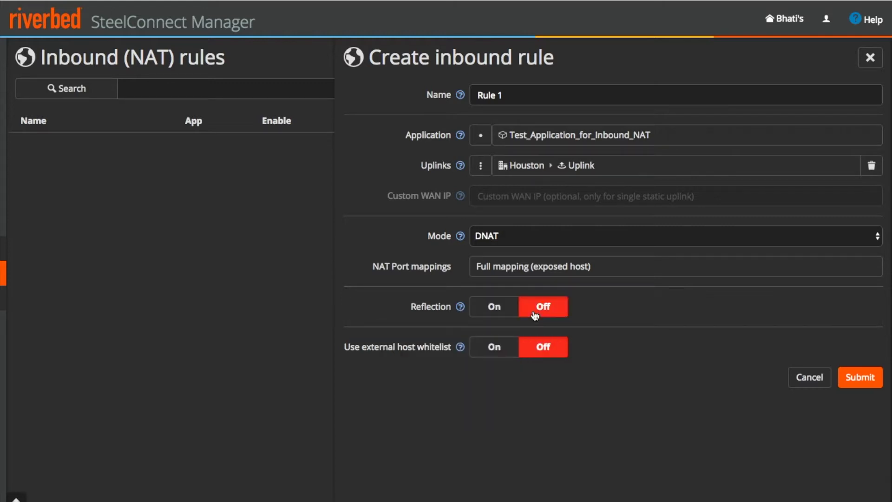
pyautogui.click(494, 307)
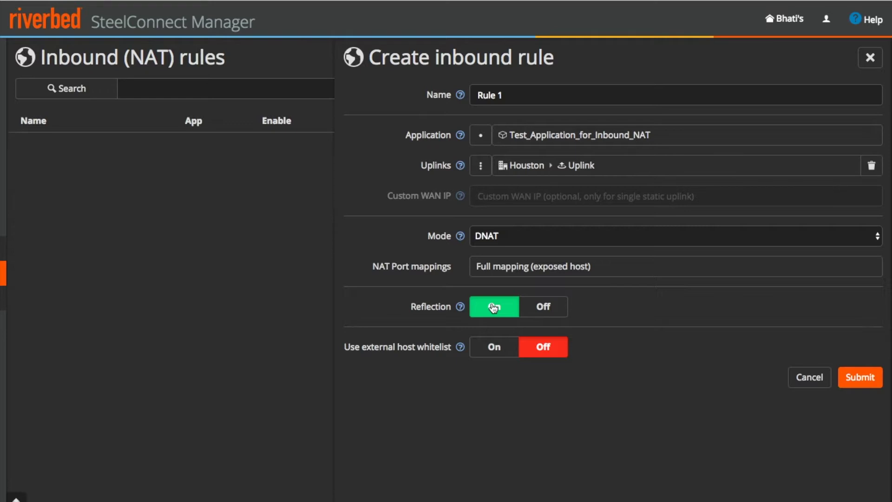
# Enable the external host whitelist, select its placeholder comments, check the help, and save Rule 1.
pyautogui.click(483, 352)
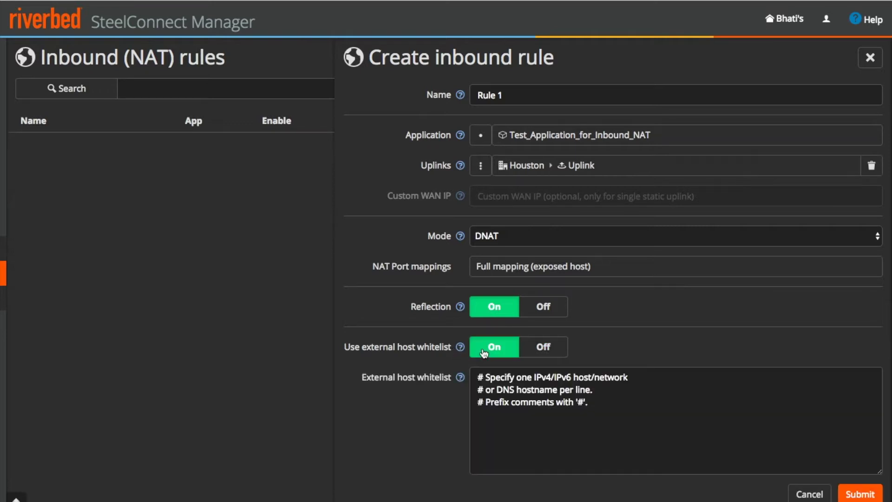
pyautogui.click(595, 414)
pyautogui.hotkey('ctrl', 'a')
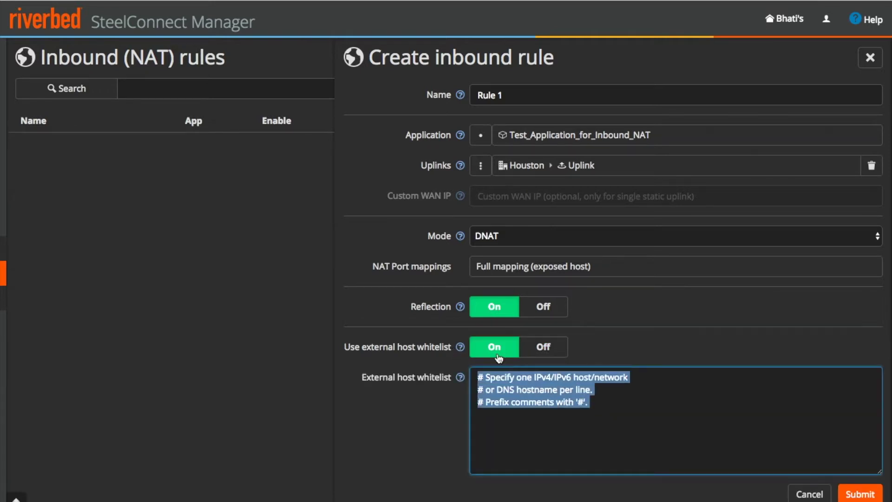
pyautogui.click(460, 382)
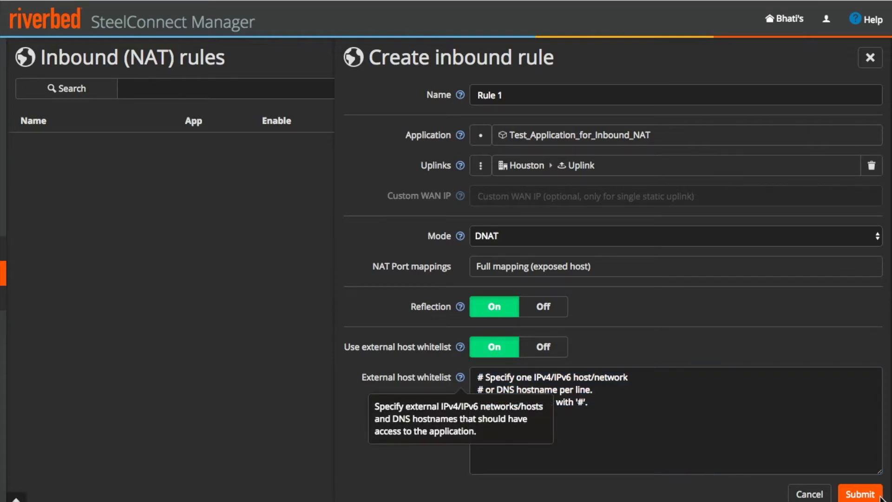
pyautogui.click(864, 495)
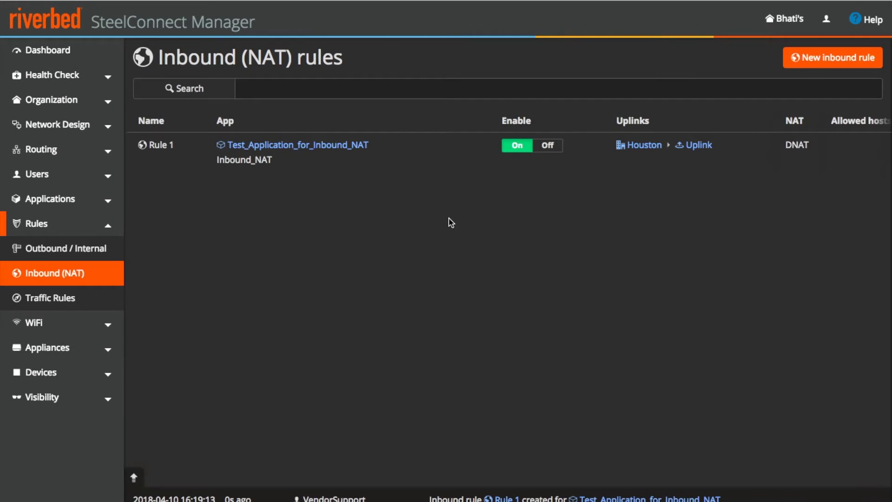
# Delete inbound Rule 1 and go to the Traffic Rules page.
pyautogui.click(417, 151)
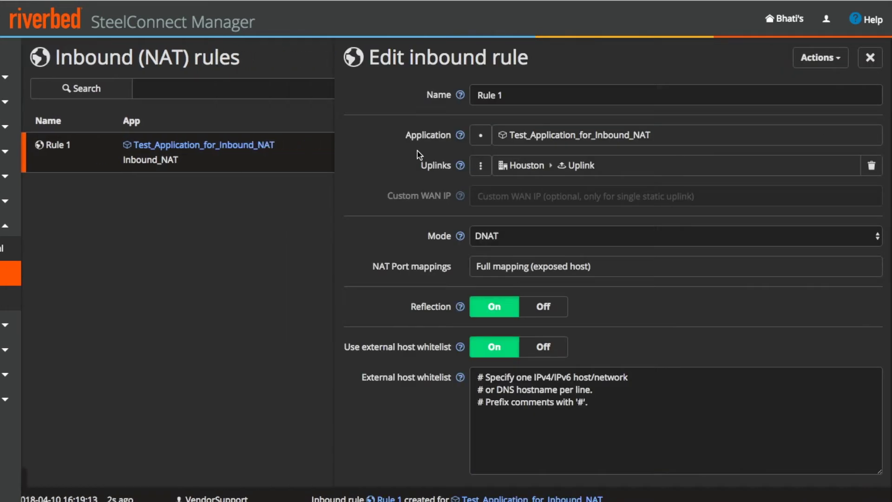
pyautogui.click(835, 66)
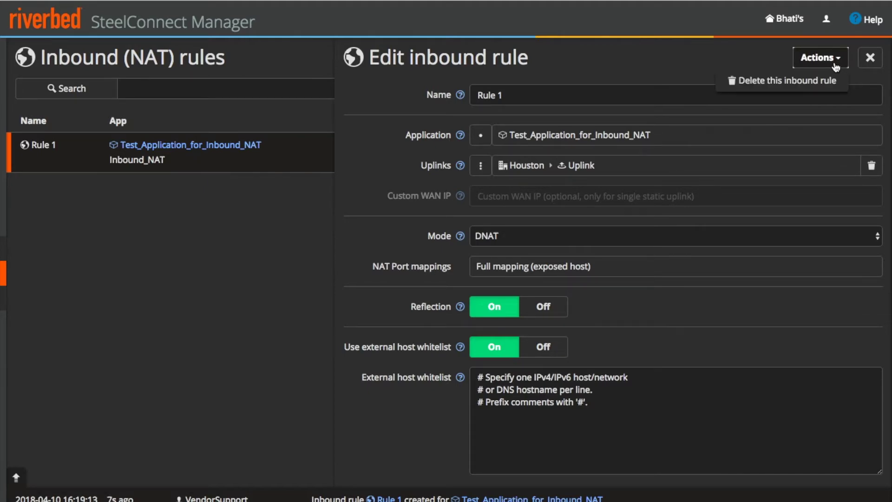
pyautogui.click(788, 80)
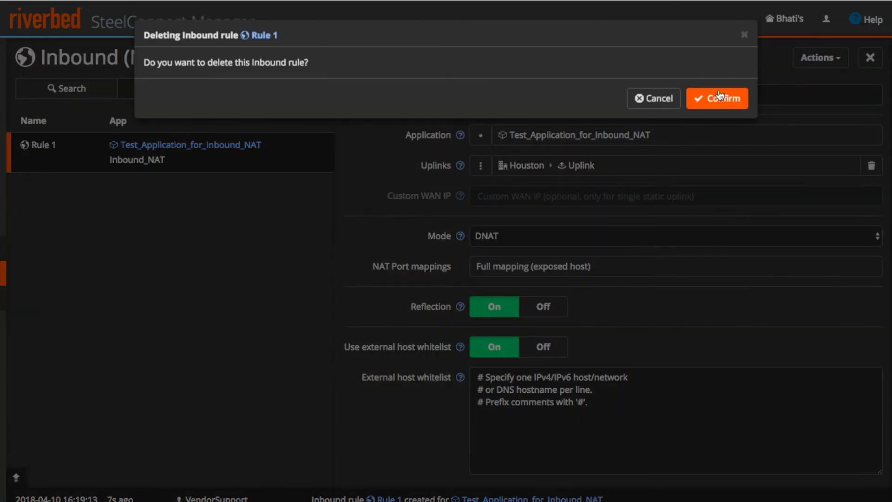
pyautogui.click(714, 96)
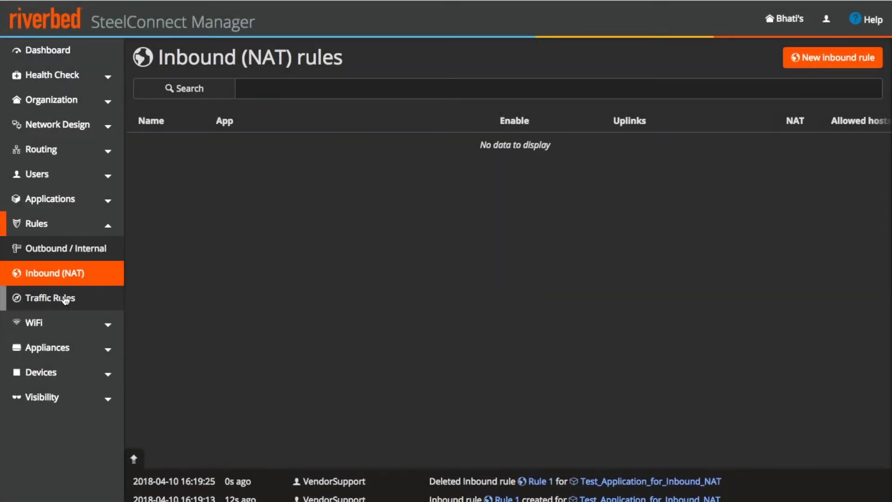
pyautogui.click(65, 299)
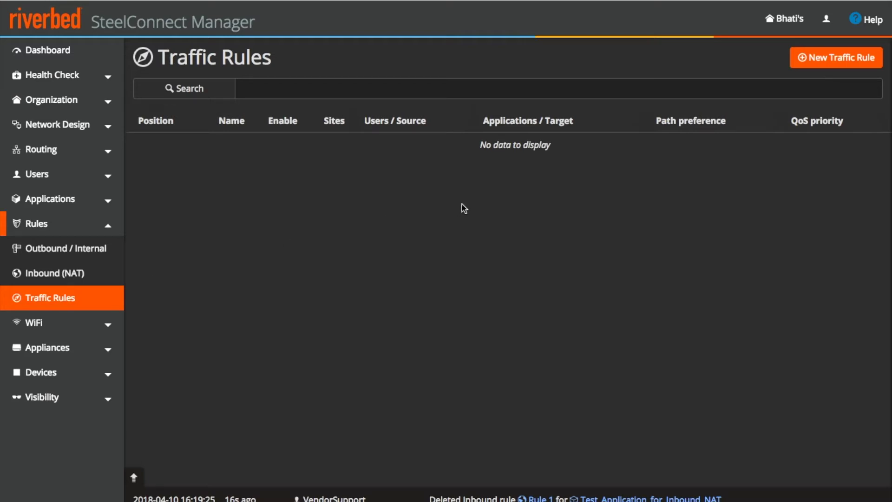
# Start a new traffic rule at position Top with all sites, unchanged sources and Any target.
pyautogui.click(832, 59)
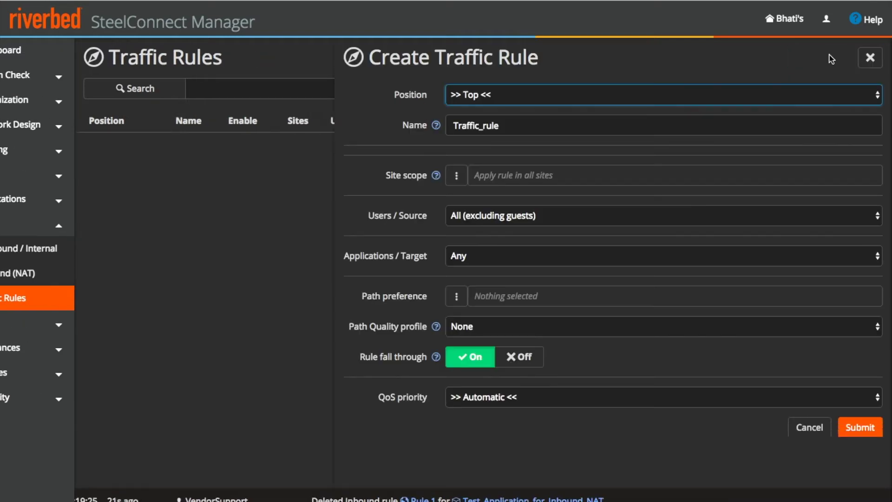
pyautogui.click(514, 96)
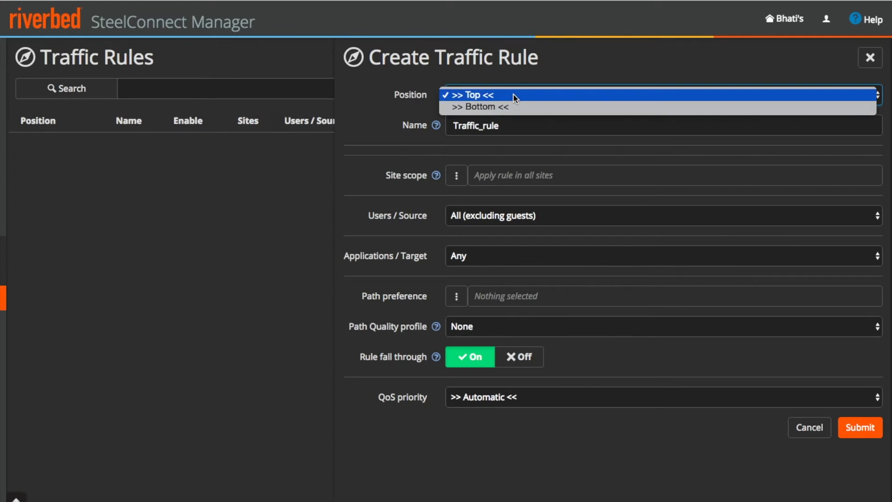
pyautogui.click(515, 96)
pyautogui.moveTo(502, 126); pyautogui.dragTo(391, 128)
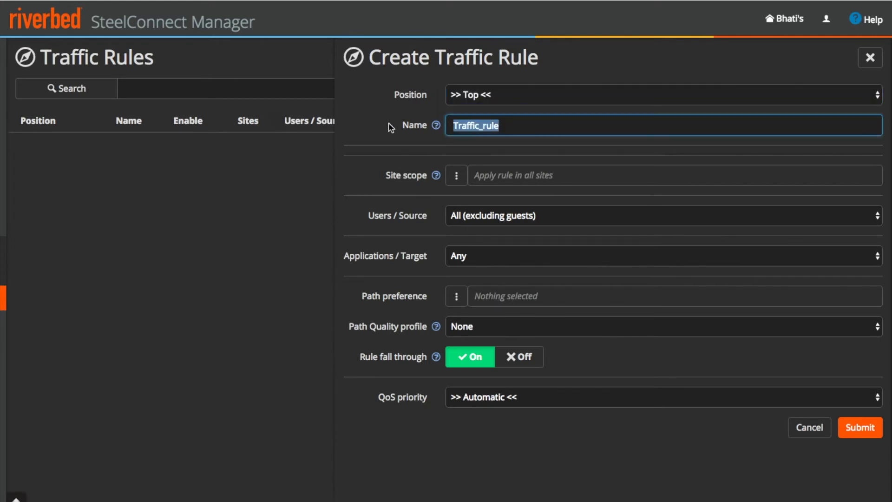
pyautogui.click(457, 176)
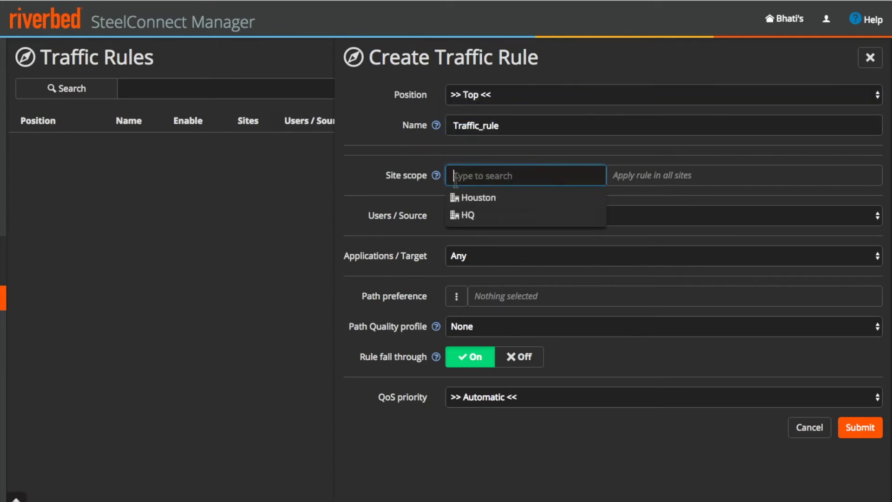
pyautogui.click(417, 195)
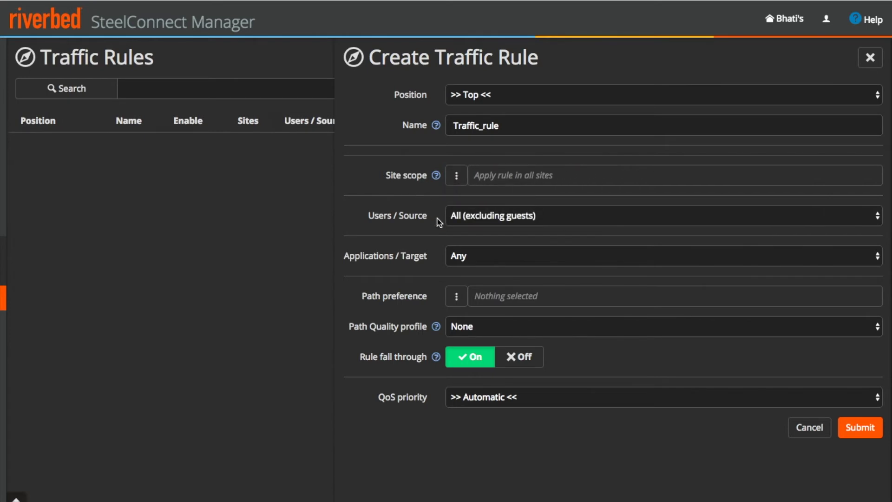
pyautogui.click(462, 219)
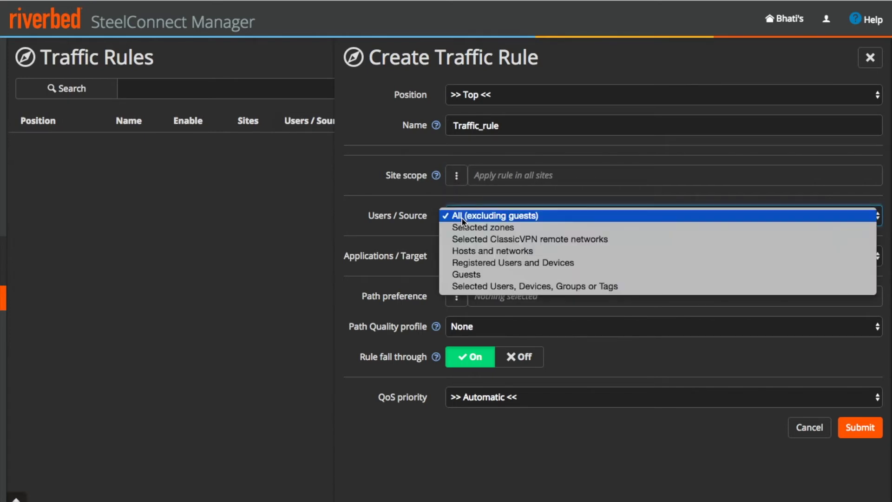
pyautogui.click(420, 236)
pyautogui.click(470, 258)
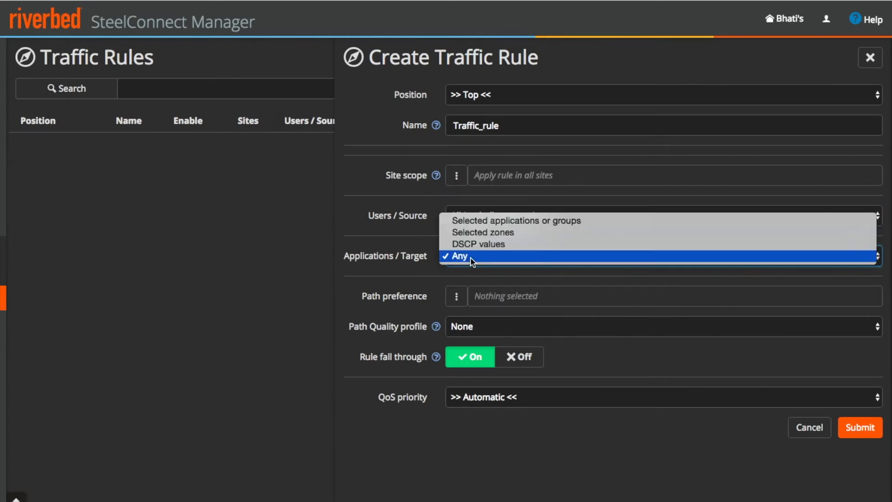
pyautogui.click(420, 270)
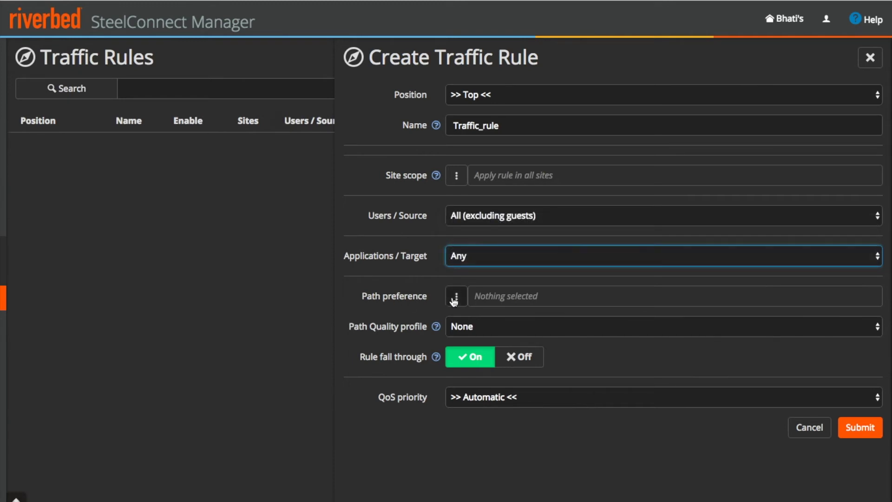
# Add Internet, LTE and RouteVPN as paths, ordered Internet, RouteVPN, LTE.
pyautogui.click(454, 300)
pyautogui.click(456, 318)
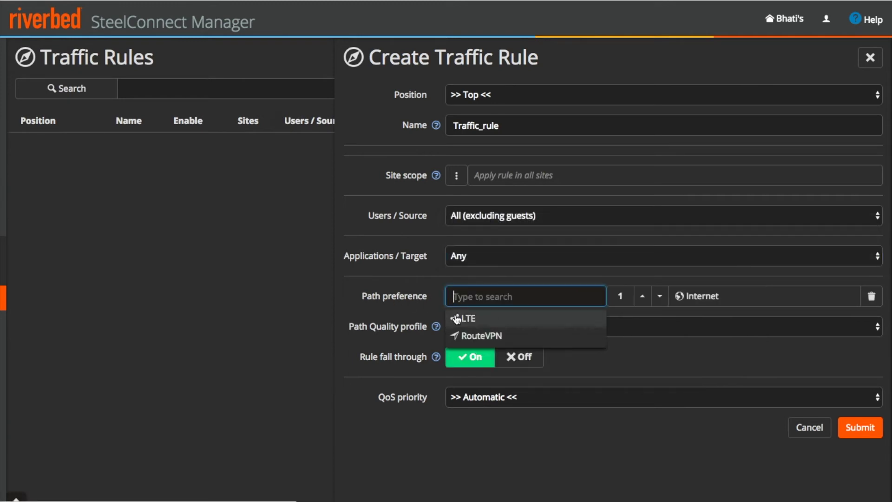
pyautogui.click(456, 319)
pyautogui.click(457, 318)
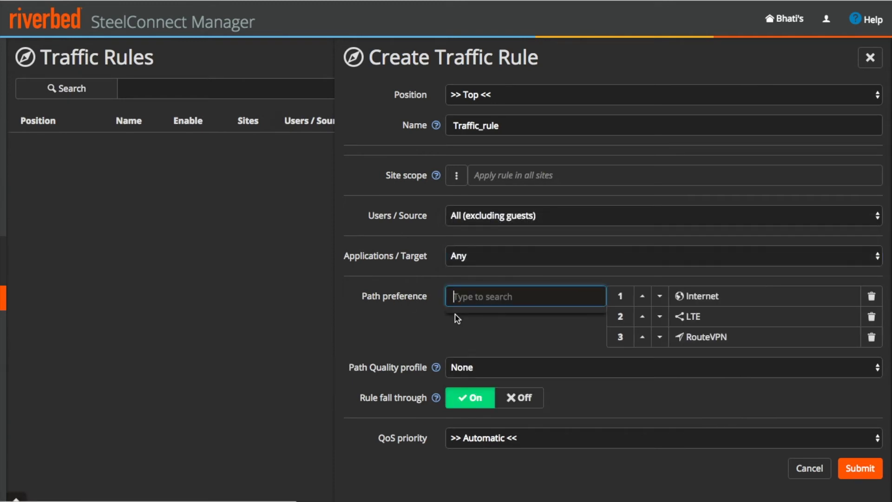
pyautogui.click(546, 347)
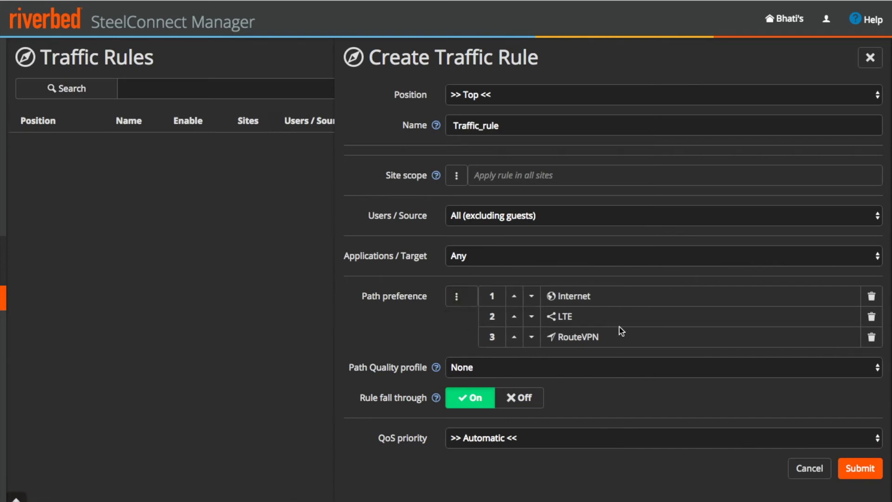
pyautogui.click(504, 318)
pyautogui.click(521, 301)
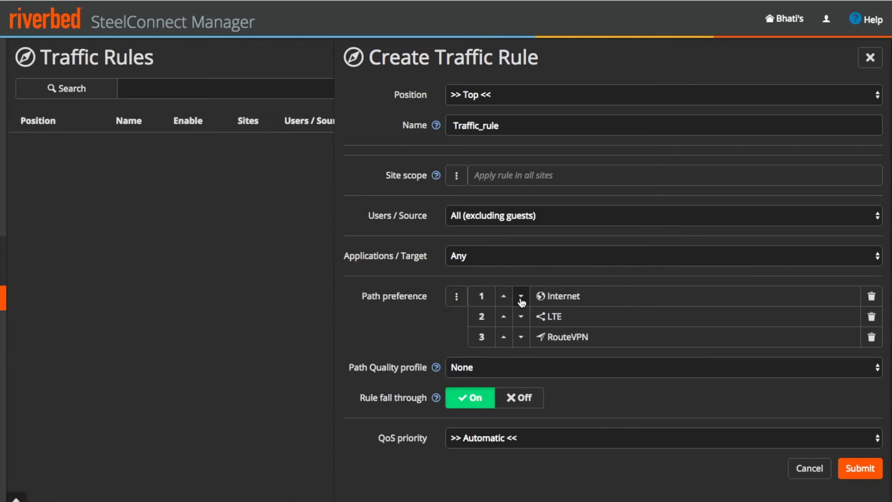
pyautogui.click(521, 317)
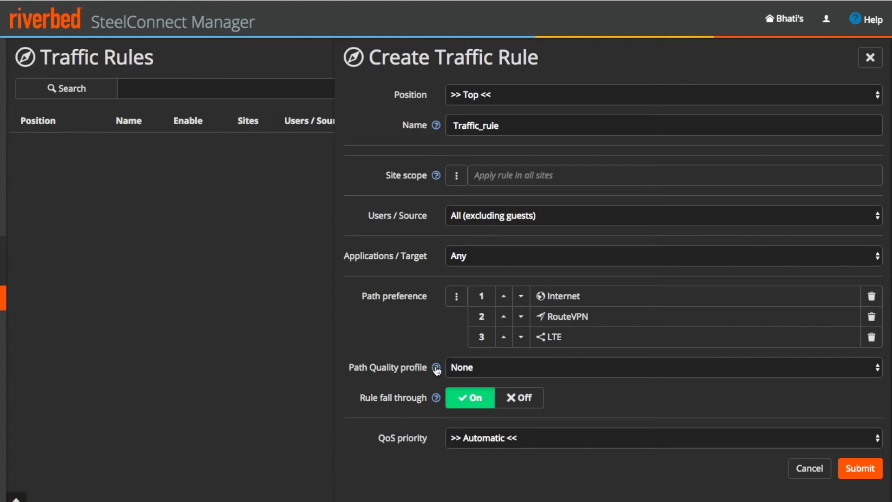
pyautogui.click(469, 369)
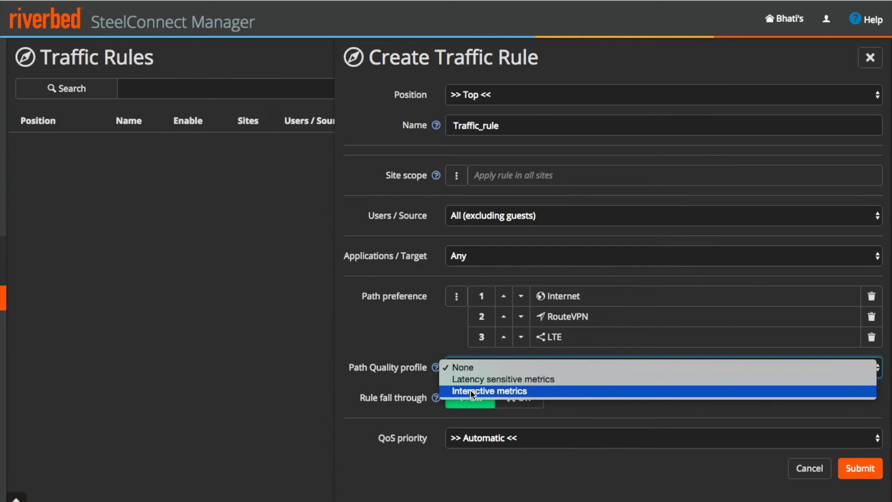
# Choose Latency sensitive metrics as the path quality profile, keeping rule fall through On.
pyautogui.click(407, 382)
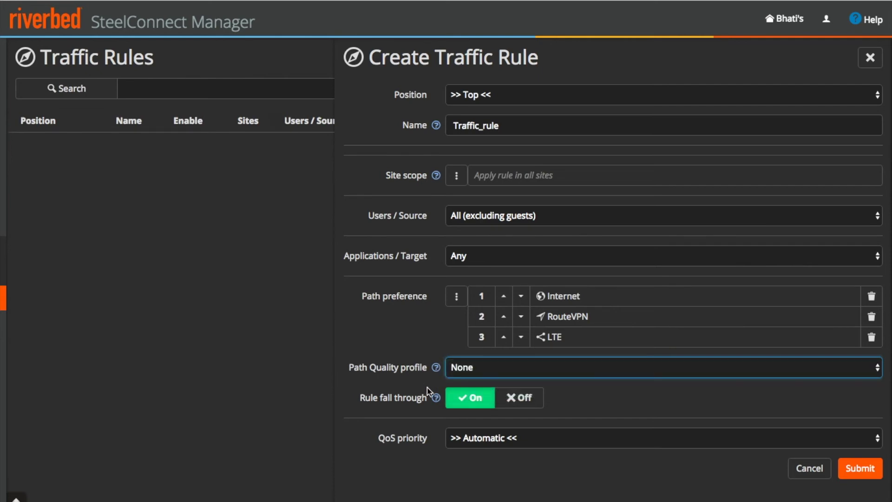
pyautogui.click(459, 367)
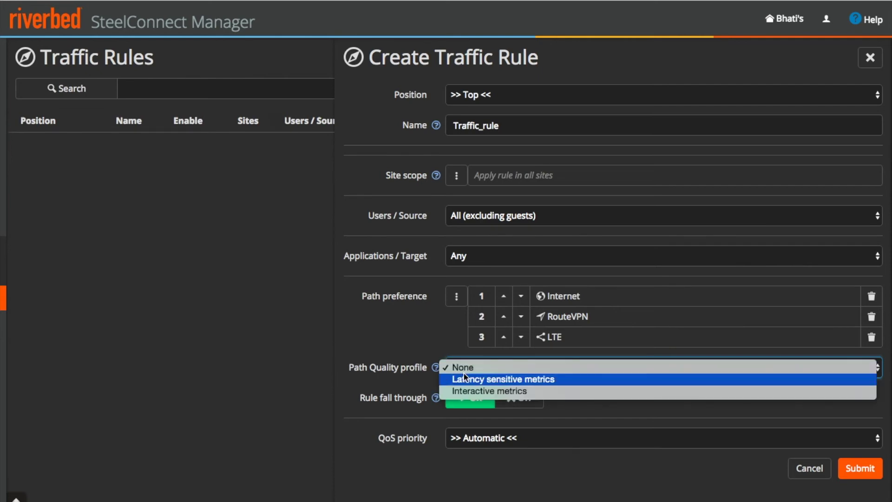
pyautogui.click(465, 378)
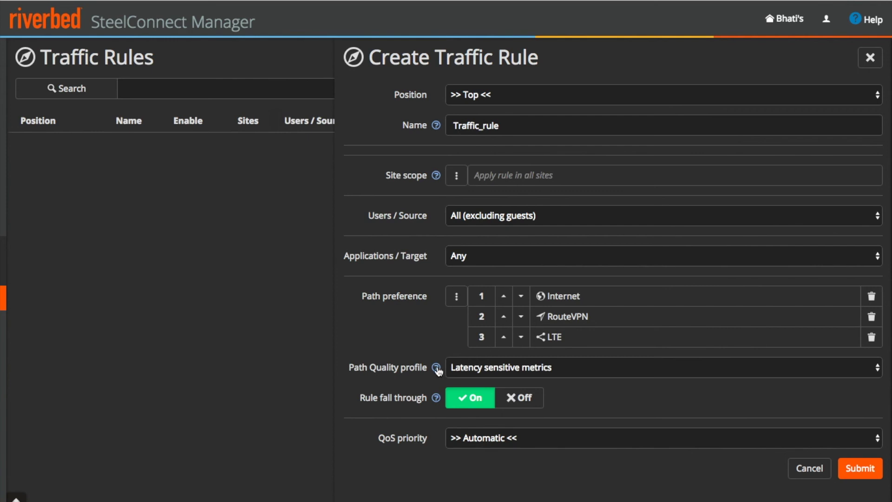
pyautogui.moveTo(437, 403)
pyautogui.click(470, 441)
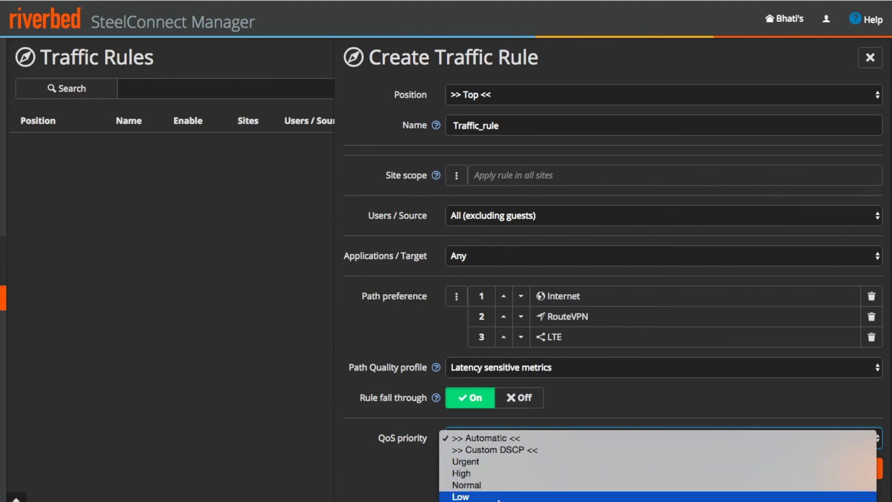
# Leave QoS priority at Automatic and cancel the traffic rule without saving.
pyautogui.click(394, 487)
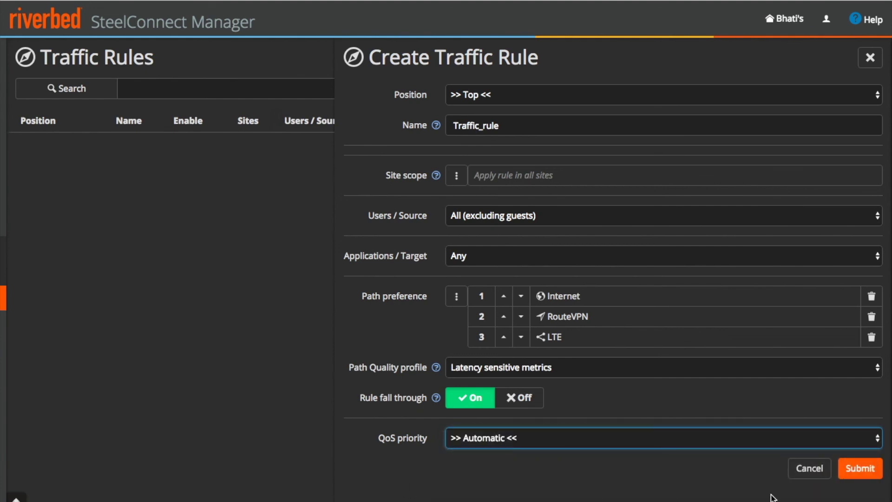
pyautogui.click(811, 469)
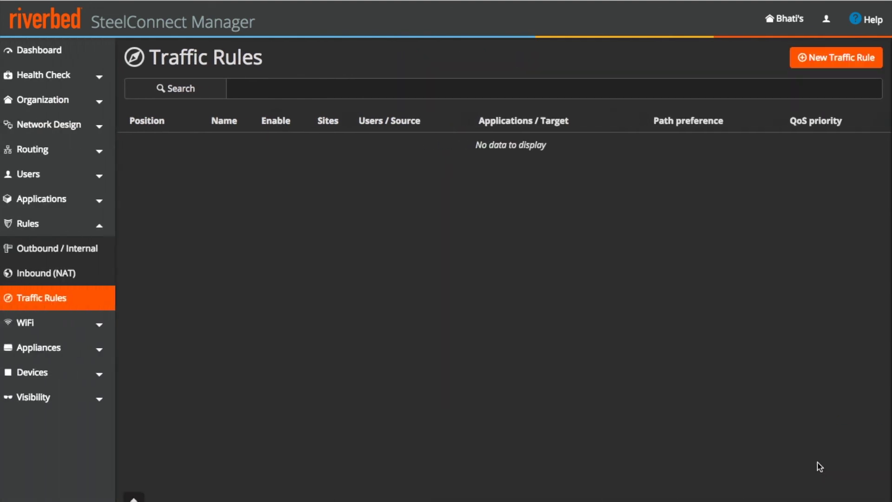